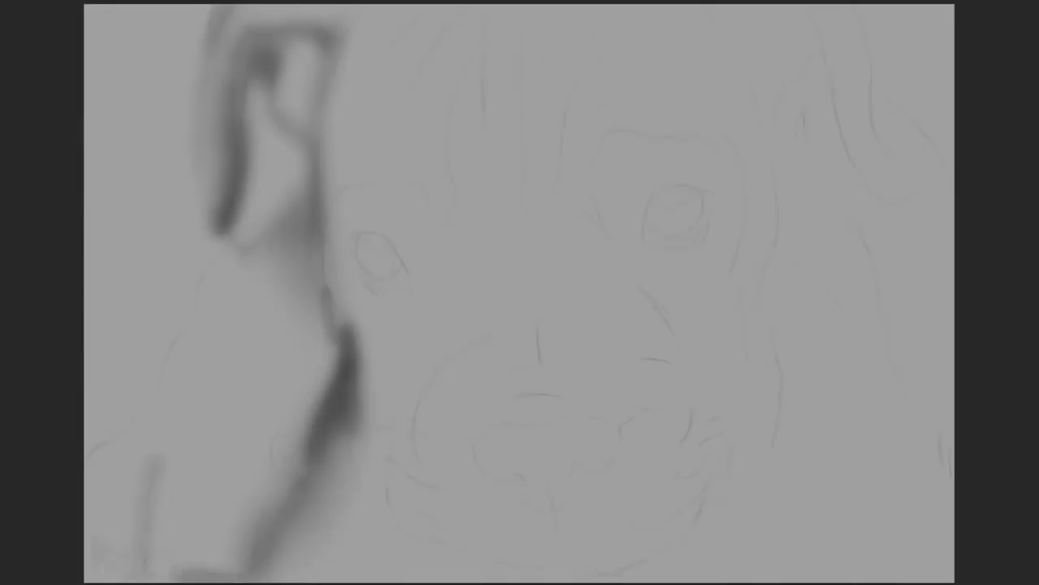
# Step: Paint dark grayscale shading over the face, ears, eye areas, cheeks and muzzle
pyautogui.moveTo(195, 259); pyautogui.dragTo(260, 446)
pyautogui.moveTo(422, 10); pyautogui.dragTo(487, 187)
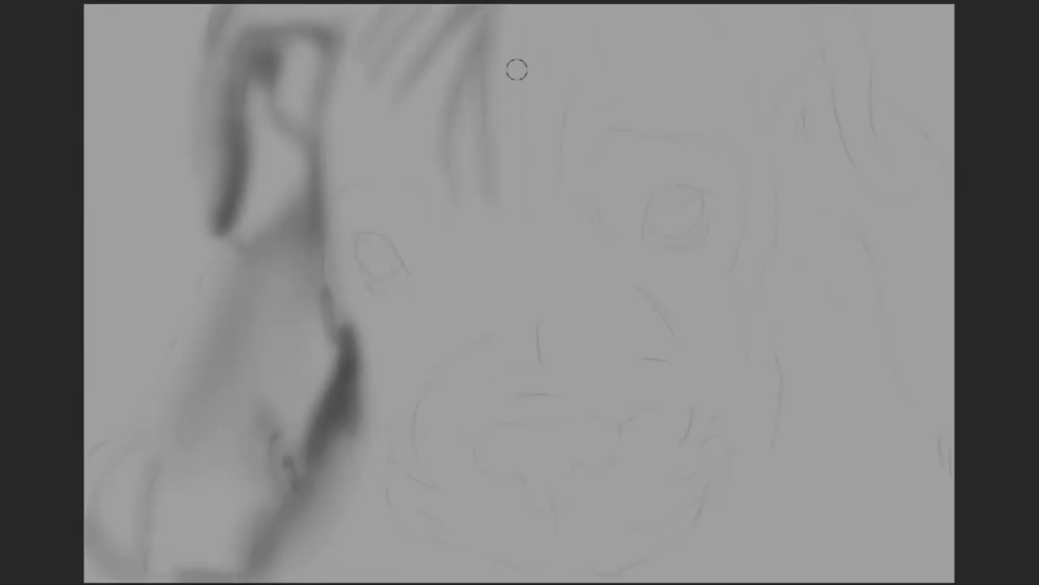
pyautogui.moveTo(536, 17); pyautogui.dragTo(568, 236)
pyautogui.moveTo(715, 10); pyautogui.dragTo(840, 121)
pyautogui.moveTo(820, 17); pyautogui.dragTo(901, 195)
pyautogui.moveTo(848, 157); pyautogui.dragTo(849, 394)
pyautogui.moveTo(845, 341); pyautogui.dragTo(893, 503)
pyautogui.moveTo(455, 211)
pyautogui.mouseDown()
pyautogui.moveTo(382, 255)
pyautogui.moveTo(366, 382)
pyautogui.mouseUp()
pyautogui.moveTo(374, 422)
pyautogui.mouseDown()
pyautogui.moveTo(740, 269)
pyautogui.moveTo(733, 439)
pyautogui.moveTo(691, 235)
pyautogui.moveTo(568, 325)
pyautogui.mouseUp()
pyautogui.moveTo(520, 178)
pyautogui.mouseDown()
pyautogui.moveTo(510, 377)
pyautogui.moveTo(634, 412)
pyautogui.moveTo(525, 501)
pyautogui.moveTo(482, 561)
pyautogui.mouseUp()
pyautogui.moveTo(650, 244)
pyautogui.mouseDown()
pyautogui.moveTo(679, 200)
pyautogui.moveTo(364, 260)
pyautogui.moveTo(694, 60)
pyautogui.moveTo(246, 214)
pyautogui.moveTo(134, 466)
pyautogui.moveTo(193, 454)
pyautogui.moveTo(300, 460)
pyautogui.moveTo(138, 227)
pyautogui.moveTo(880, 39)
pyautogui.moveTo(921, 399)
pyautogui.moveTo(900, 202)
pyautogui.moveTo(831, 121)
pyautogui.moveTo(763, 306)
pyautogui.moveTo(747, 164)
pyautogui.moveTo(339, 299)
pyautogui.mouseUp()
# Step: Brighten the eyes, forehead hair streaks, cheek, lower muzzle and chin with lighter strokes
pyautogui.moveTo(391, 253)
pyautogui.mouseDown()
pyautogui.moveTo(385, 27)
pyautogui.moveTo(464, 157)
pyautogui.moveTo(536, 24)
pyautogui.moveTo(581, 49)
pyautogui.mouseUp()
pyautogui.moveTo(593, 215)
pyautogui.mouseDown()
pyautogui.moveTo(682, 203)
pyautogui.moveTo(731, 343)
pyautogui.moveTo(706, 388)
pyautogui.moveTo(758, 420)
pyautogui.moveTo(528, 380)
pyautogui.moveTo(579, 439)
pyautogui.mouseUp()
pyautogui.moveTo(394, 475); pyautogui.dragTo(441, 336)
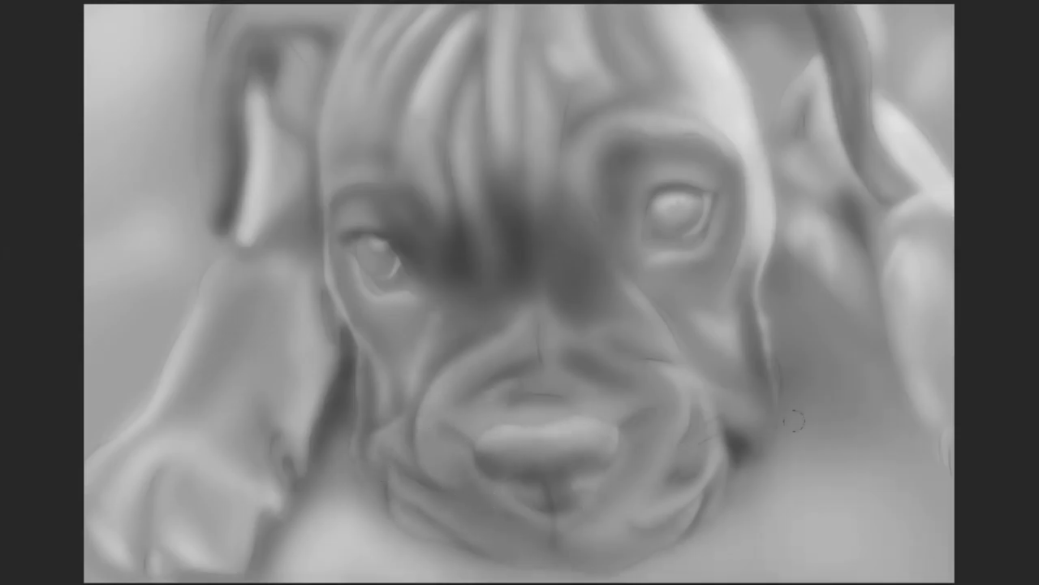
# Step: Darken the left eye's lids and crease, and shade the eyeball leaving a light crescent
pyautogui.scroll(3, 301, 305)
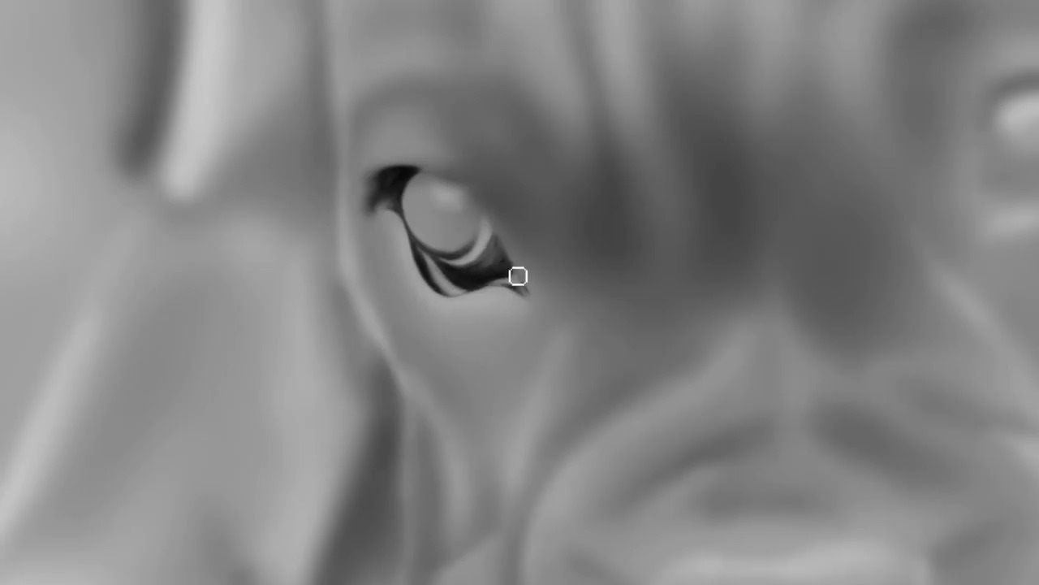
pyautogui.moveTo(508, 244)
pyautogui.mouseDown()
pyautogui.moveTo(494, 183)
pyautogui.moveTo(437, 164)
pyautogui.moveTo(424, 210)
pyautogui.mouseUp()
pyautogui.moveTo(530, 303)
pyautogui.mouseDown()
pyautogui.moveTo(467, 357)
pyautogui.moveTo(381, 225)
pyautogui.moveTo(468, 341)
pyautogui.moveTo(534, 317)
pyautogui.moveTo(491, 471)
pyautogui.mouseUp()
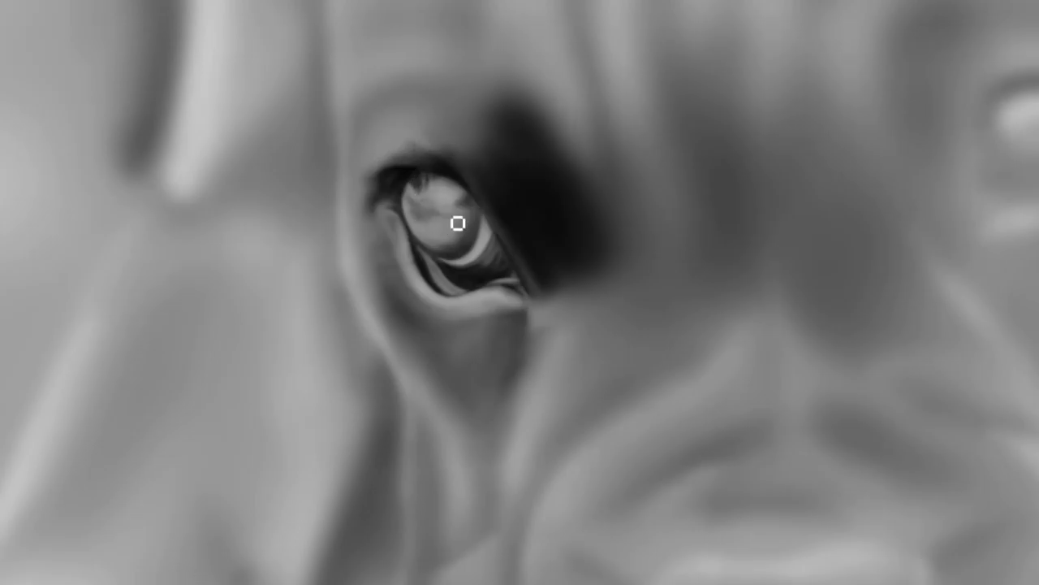
pyautogui.moveTo(465, 248); pyautogui.dragTo(475, 199)
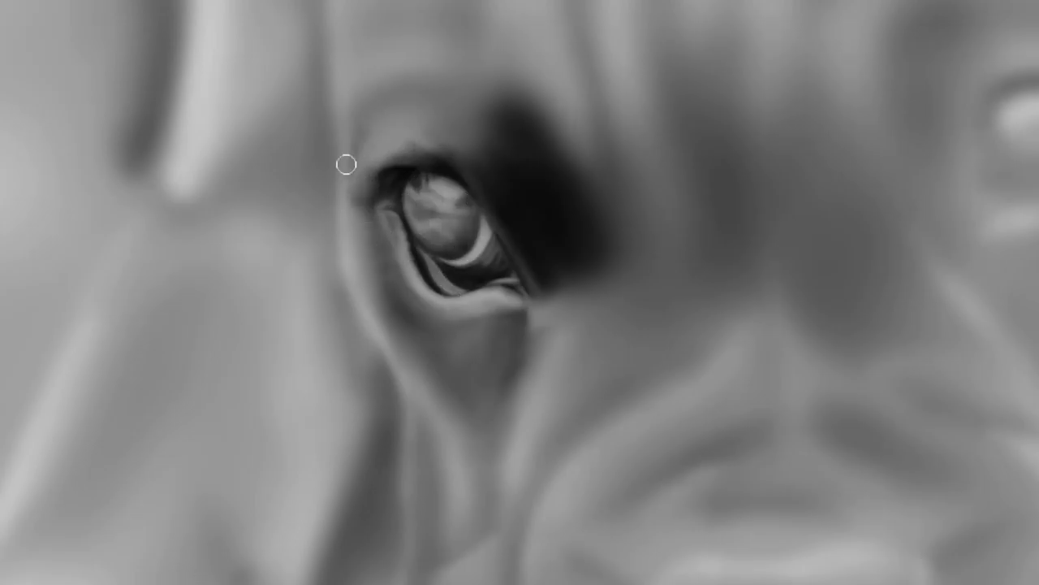
pyautogui.moveTo(346, 164)
pyautogui.mouseDown()
pyautogui.moveTo(429, 144)
pyautogui.moveTo(448, 197)
pyautogui.mouseUp()
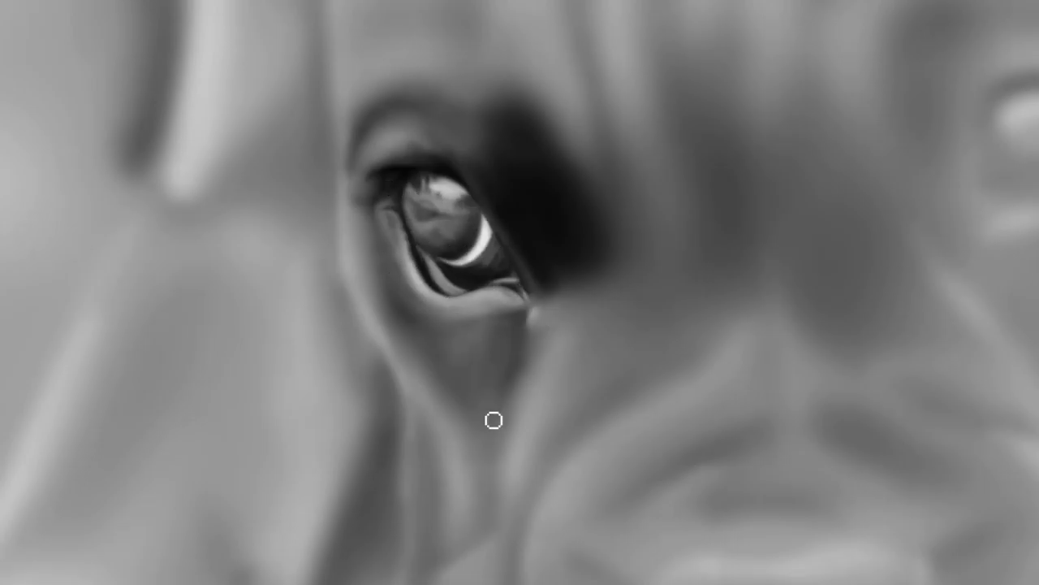
pyautogui.moveTo(501, 297)
pyautogui.mouseDown()
pyautogui.moveTo(415, 366)
pyautogui.moveTo(490, 354)
pyautogui.moveTo(423, 508)
pyautogui.moveTo(452, 463)
pyautogui.moveTo(485, 535)
pyautogui.moveTo(349, 369)
pyautogui.moveTo(383, 389)
pyautogui.moveTo(351, 302)
pyautogui.mouseUp()
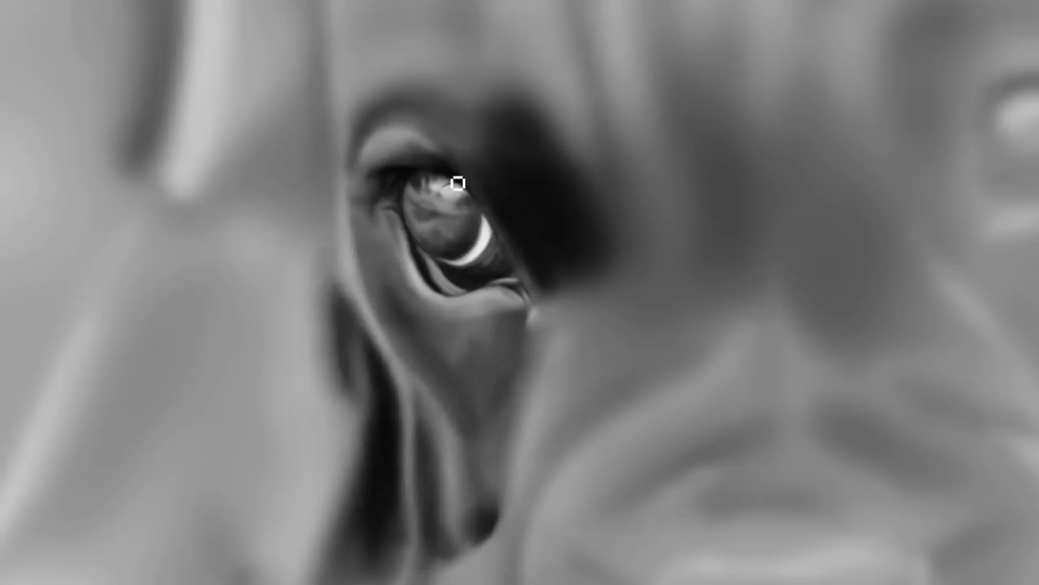
# Step: Extend the dark socket shadow around the left eye and shade the cheek below
pyautogui.moveTo(601, 422)
pyautogui.mouseDown()
pyautogui.moveTo(584, 236)
pyautogui.moveTo(528, 81)
pyautogui.moveTo(346, 132)
pyautogui.moveTo(447, 49)
pyautogui.mouseUp()
pyautogui.moveTo(438, 341); pyautogui.dragTo(495, 495)
pyautogui.moveTo(337, 293)
pyautogui.mouseDown()
pyautogui.moveTo(327, 77)
pyautogui.moveTo(213, 195)
pyautogui.moveTo(311, 154)
pyautogui.moveTo(236, 382)
pyautogui.mouseUp()
pyautogui.moveTo(268, 455); pyautogui.dragTo(348, 260)
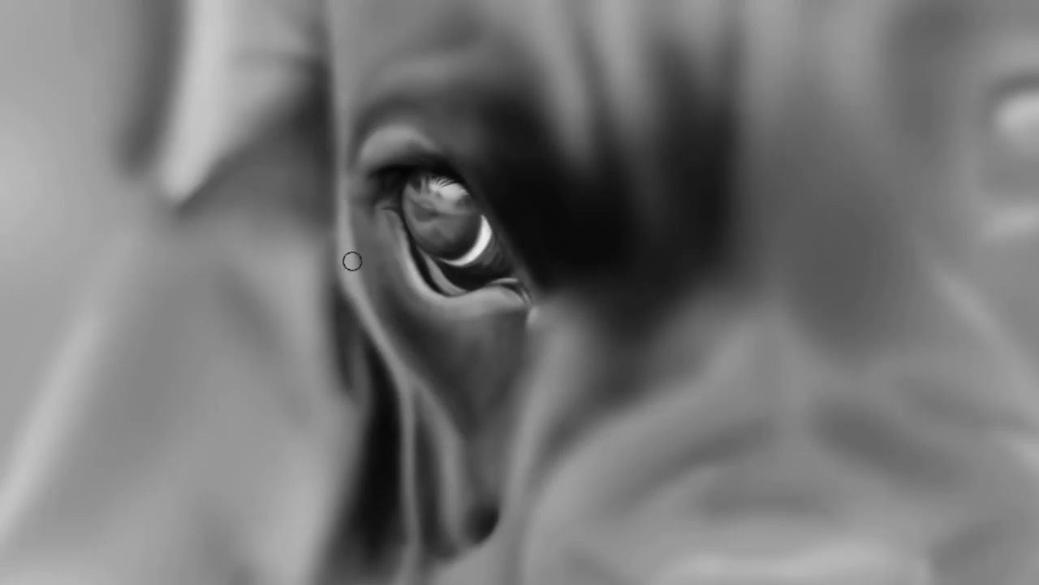
pyautogui.moveTo(569, 349)
pyautogui.mouseDown()
pyautogui.moveTo(509, 514)
pyautogui.moveTo(484, 503)
pyautogui.mouseUp()
# Step: Deepen the shadow beside and around the left eye socket
pyautogui.hscroll(5, 485, 503)
pyautogui.moveTo(325, 260); pyautogui.dragTo(405, 20)
pyautogui.scroll(3, 406, 19)
pyautogui.moveTo(568, 317); pyautogui.dragTo(494, 151)
pyautogui.moveTo(560, 130); pyautogui.dragTo(415, 358)
pyautogui.moveTo(399, 44)
pyautogui.mouseDown()
pyautogui.moveTo(454, 366)
pyautogui.moveTo(569, 308)
pyautogui.mouseUp()
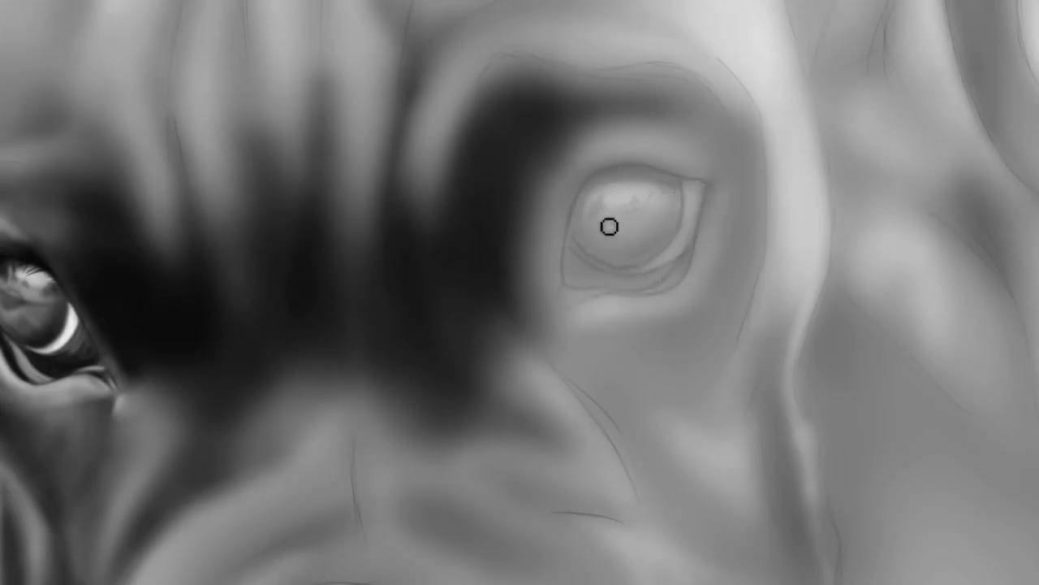
# Step: Outline the right eye with a dark rim, shade the eyeball and darken the eyelid crease
pyautogui.moveTo(667, 257); pyautogui.dragTo(596, 171)
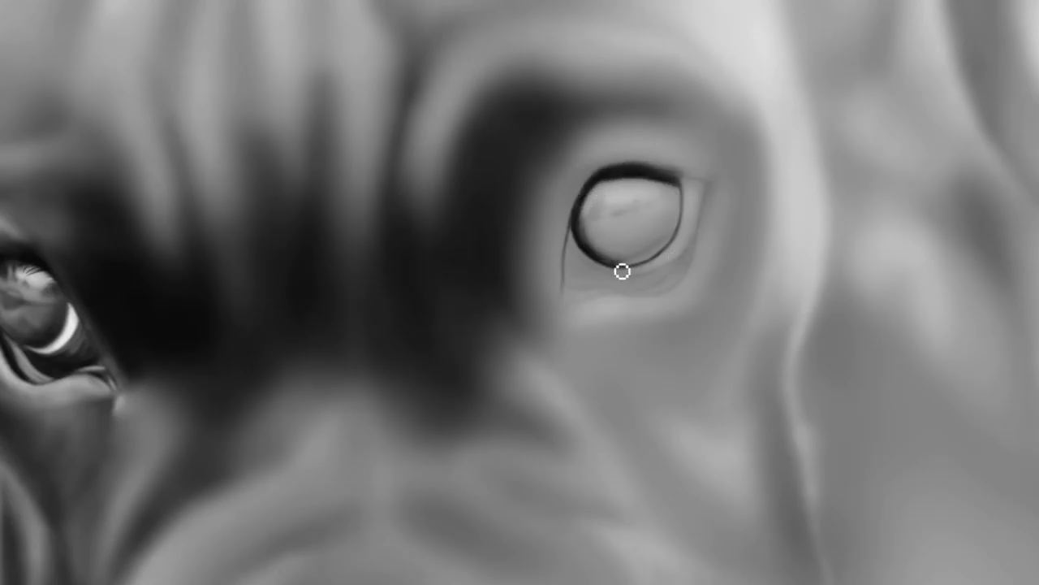
pyautogui.moveTo(636, 271)
pyautogui.mouseDown()
pyautogui.moveTo(634, 209)
pyautogui.moveTo(650, 260)
pyautogui.mouseUp()
pyautogui.moveTo(593, 211); pyautogui.dragTo(670, 243)
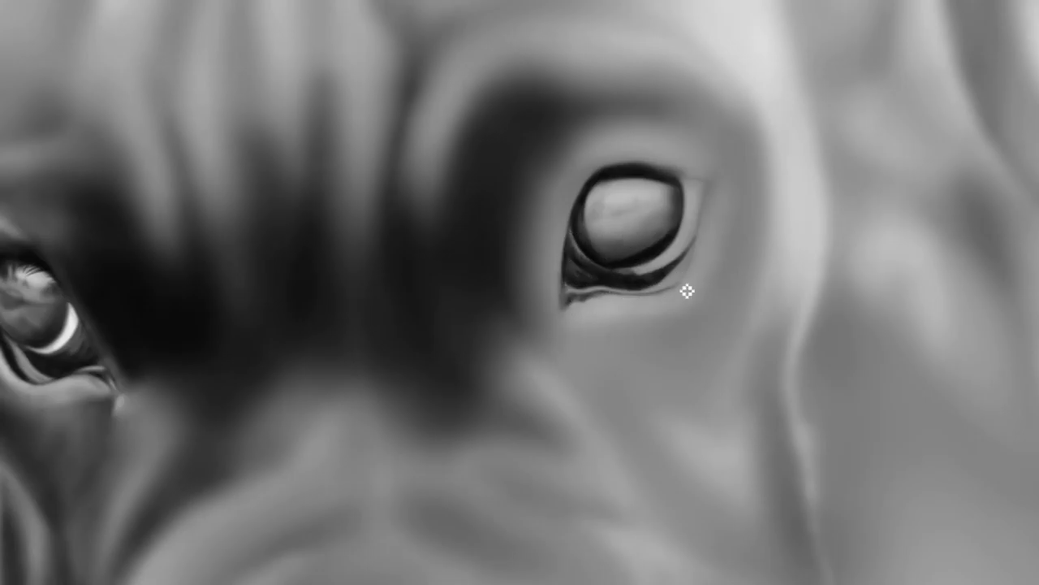
pyautogui.moveTo(723, 191)
pyautogui.mouseDown()
pyautogui.moveTo(580, 184)
pyautogui.moveTo(664, 158)
pyautogui.moveTo(740, 207)
pyautogui.moveTo(585, 407)
pyautogui.moveTo(765, 433)
pyautogui.moveTo(783, 569)
pyautogui.mouseUp()
pyautogui.moveTo(520, 122)
pyautogui.mouseDown()
pyautogui.moveTo(525, 320)
pyautogui.moveTo(487, 511)
pyautogui.moveTo(414, 519)
pyautogui.mouseUp()
pyautogui.moveTo(654, 213); pyautogui.dragTo(599, 234)
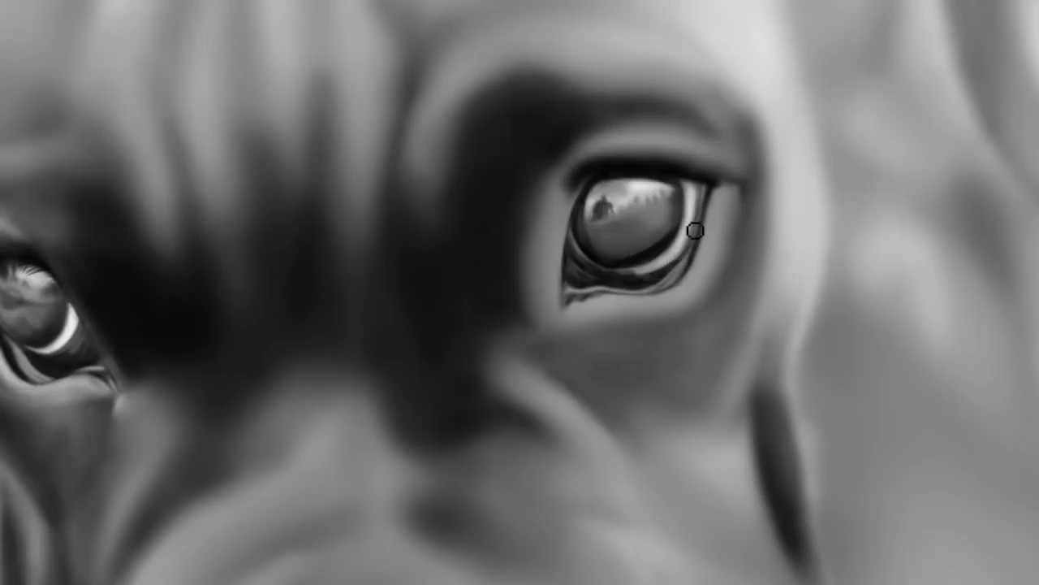
# Step: Lighten the right eye's lower lid, brow and face edge, and darken the left muzzle folds
pyautogui.moveTo(565, 330)
pyautogui.mouseDown()
pyautogui.moveTo(629, 304)
pyautogui.moveTo(715, 106)
pyautogui.moveTo(563, 241)
pyautogui.moveTo(610, 456)
pyautogui.moveTo(661, 248)
pyautogui.moveTo(605, 189)
pyautogui.mouseUp()
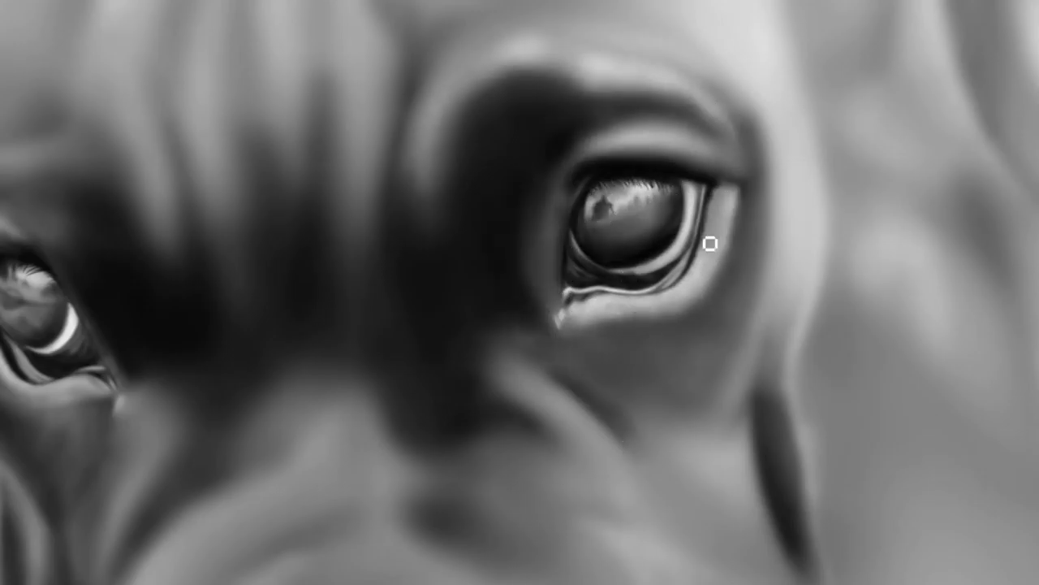
pyautogui.moveTo(798, 362)
pyautogui.mouseDown()
pyautogui.moveTo(828, 204)
pyautogui.moveTo(742, 93)
pyautogui.moveTo(825, 351)
pyautogui.moveTo(825, 49)
pyautogui.moveTo(923, 195)
pyautogui.moveTo(1007, 260)
pyautogui.moveTo(828, 314)
pyautogui.moveTo(839, 575)
pyautogui.moveTo(476, 462)
pyautogui.moveTo(353, 513)
pyautogui.moveTo(357, 438)
pyautogui.moveTo(139, 431)
pyautogui.mouseUp()
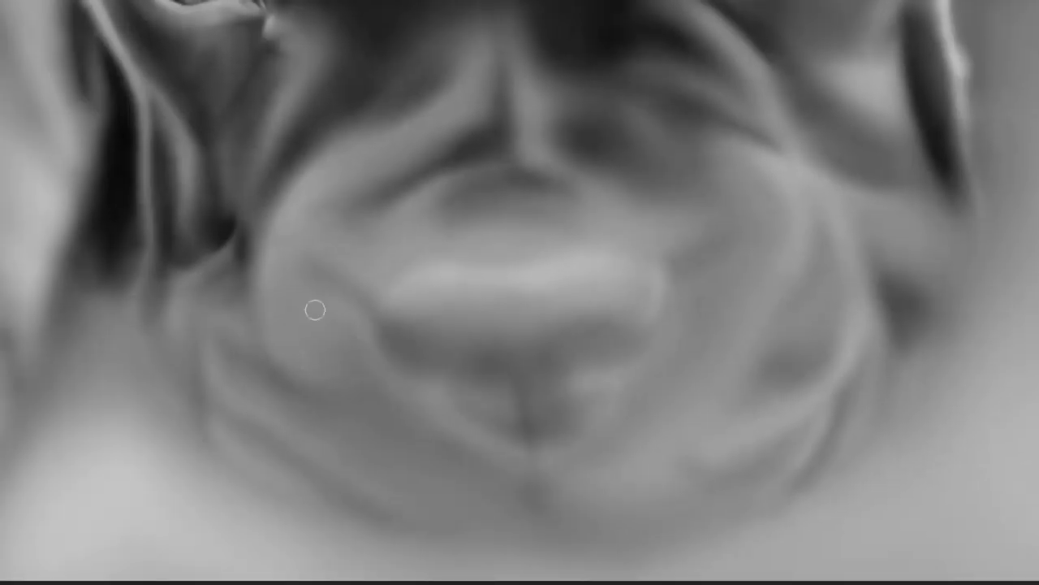
pyautogui.moveTo(314, 309)
pyautogui.mouseDown()
pyautogui.moveTo(116, 255)
pyautogui.moveTo(199, 394)
pyautogui.moveTo(209, 447)
pyautogui.moveTo(285, 487)
pyautogui.moveTo(666, 559)
pyautogui.moveTo(833, 447)
pyautogui.moveTo(926, 308)
pyautogui.moveTo(812, 170)
pyautogui.moveTo(690, 123)
pyautogui.moveTo(801, 352)
pyautogui.moveTo(564, 420)
pyautogui.moveTo(700, 316)
pyautogui.mouseUp()
# Step: Reshape the nose's upper edge, deepen muzzle folds and darken the right nostril
pyautogui.moveTo(307, 264)
pyautogui.mouseDown()
pyautogui.moveTo(375, 395)
pyautogui.moveTo(293, 308)
pyautogui.moveTo(463, 227)
pyautogui.moveTo(649, 187)
pyautogui.moveTo(416, 316)
pyautogui.mouseUp()
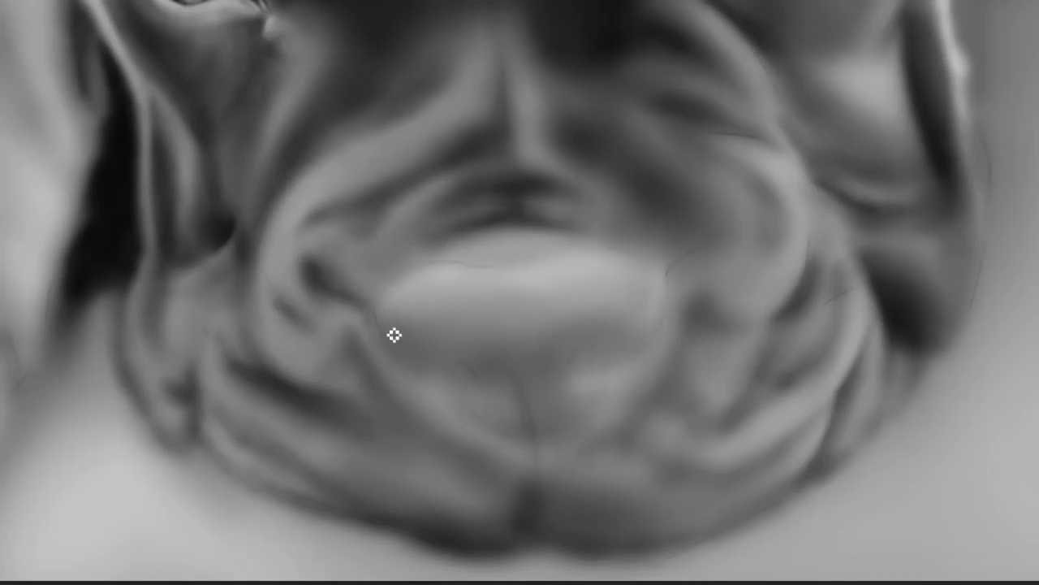
pyautogui.moveTo(438, 266); pyautogui.dragTo(390, 276)
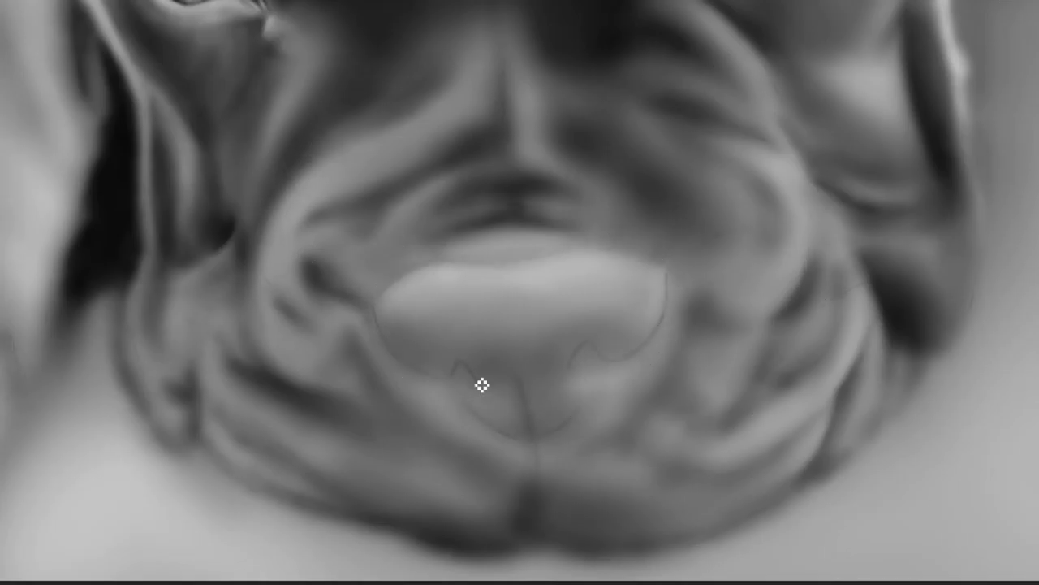
pyautogui.moveTo(431, 369)
pyautogui.mouseDown()
pyautogui.moveTo(463, 364)
pyautogui.moveTo(531, 438)
pyautogui.mouseUp()
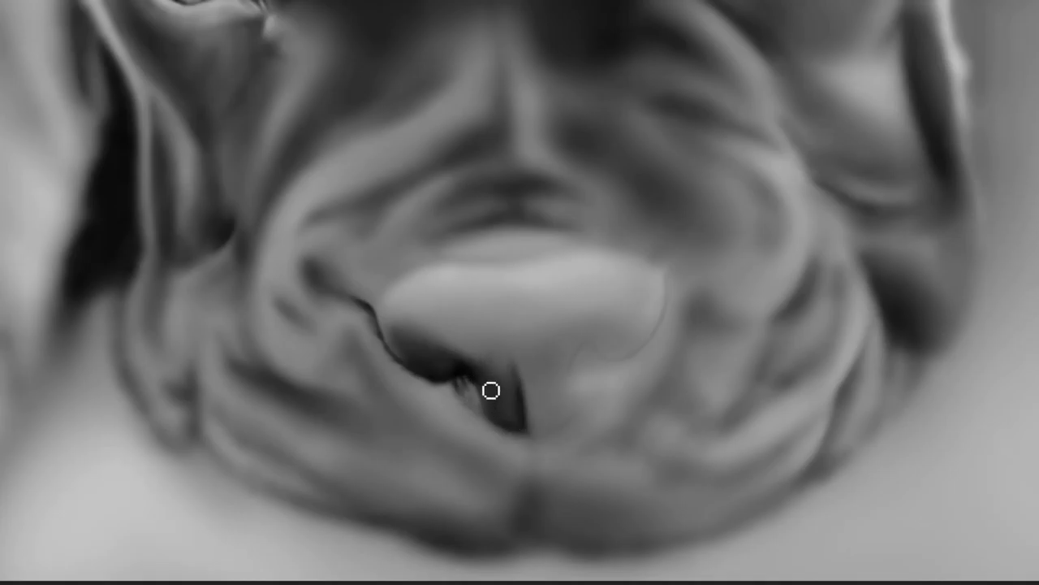
pyautogui.moveTo(452, 388)
pyautogui.mouseDown()
pyautogui.moveTo(332, 311)
pyautogui.moveTo(457, 443)
pyautogui.moveTo(276, 379)
pyautogui.moveTo(518, 542)
pyautogui.moveTo(525, 459)
pyautogui.moveTo(450, 320)
pyautogui.moveTo(474, 249)
pyautogui.moveTo(675, 283)
pyautogui.moveTo(724, 268)
pyautogui.moveTo(631, 319)
pyautogui.mouseUp()
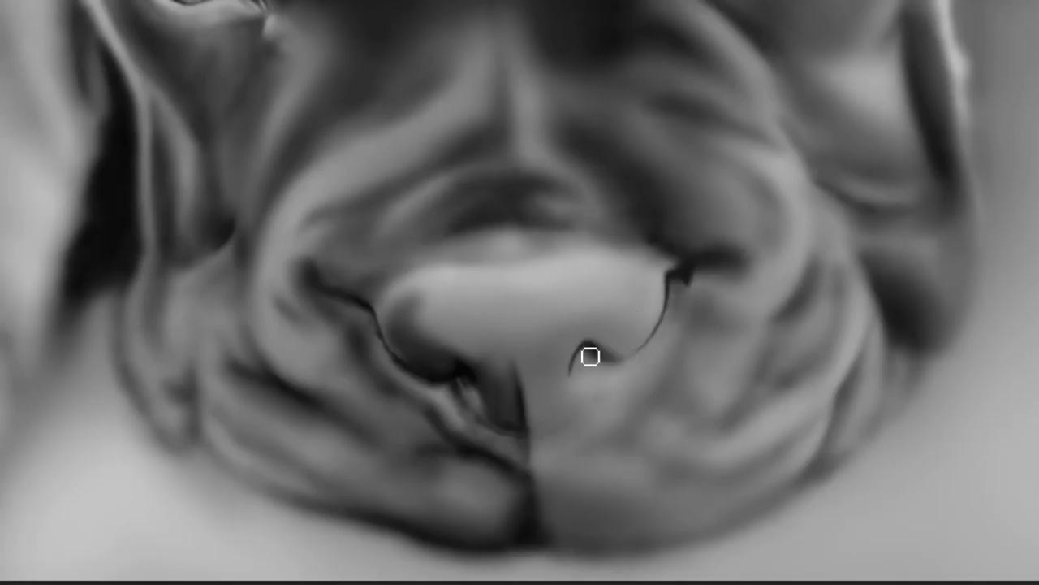
pyautogui.moveTo(585, 378)
pyautogui.mouseDown()
pyautogui.moveTo(649, 330)
pyautogui.moveTo(506, 360)
pyautogui.moveTo(573, 425)
pyautogui.moveTo(687, 312)
pyautogui.moveTo(565, 475)
pyautogui.moveTo(755, 403)
pyautogui.moveTo(485, 355)
pyautogui.moveTo(495, 419)
pyautogui.moveTo(422, 369)
pyautogui.moveTo(446, 320)
pyautogui.mouseUp()
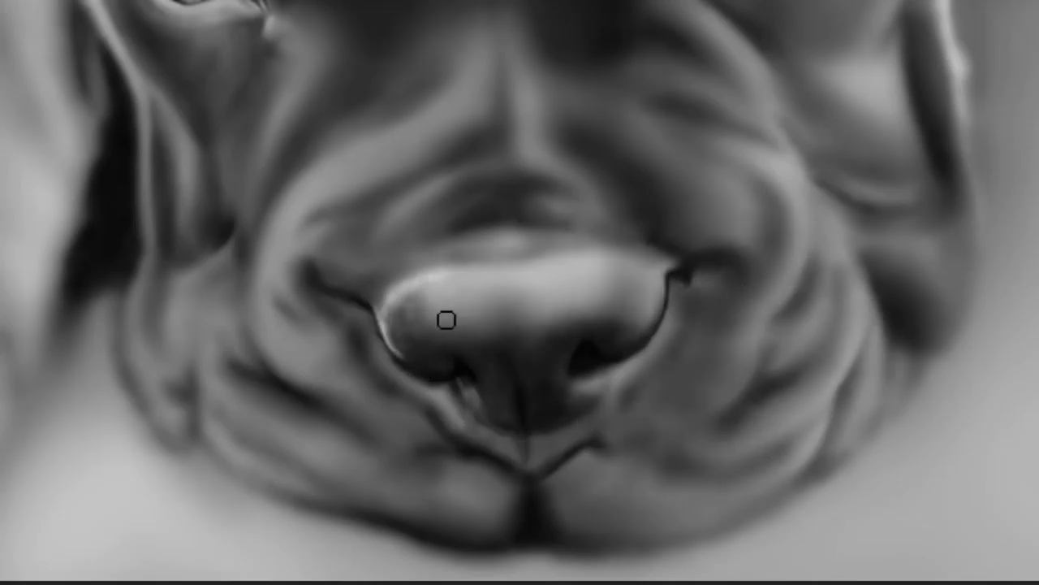
# Step: Smooth and highlight the top and left edge of the nose, then add stippled texture
pyautogui.moveTo(656, 274); pyautogui.dragTo(566, 263)
pyautogui.moveTo(613, 404)
pyautogui.mouseDown()
pyautogui.moveTo(504, 271)
pyautogui.moveTo(553, 351)
pyautogui.mouseUp()
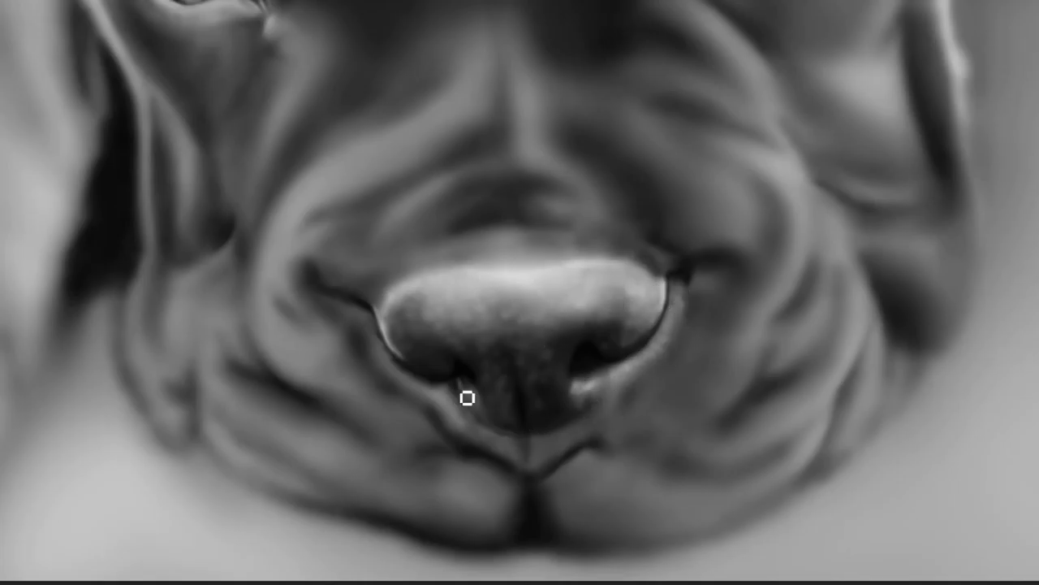
pyautogui.moveTo(498, 443)
pyautogui.mouseDown()
pyautogui.moveTo(373, 336)
pyautogui.moveTo(296, 335)
pyautogui.mouseUp()
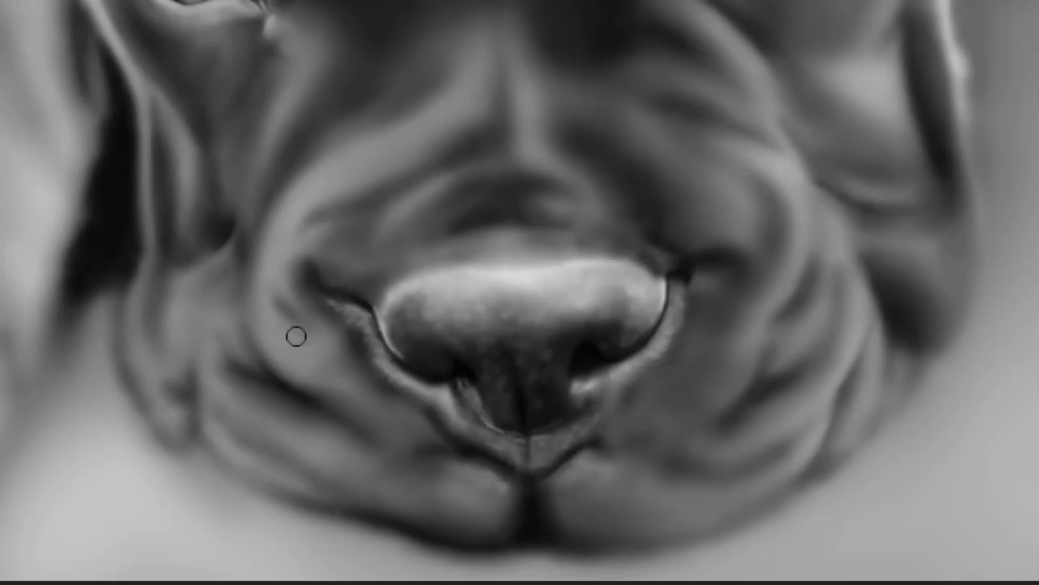
pyautogui.moveTo(642, 292)
pyautogui.mouseDown()
pyautogui.moveTo(515, 401)
pyautogui.moveTo(464, 295)
pyautogui.moveTo(592, 308)
pyautogui.mouseUp()
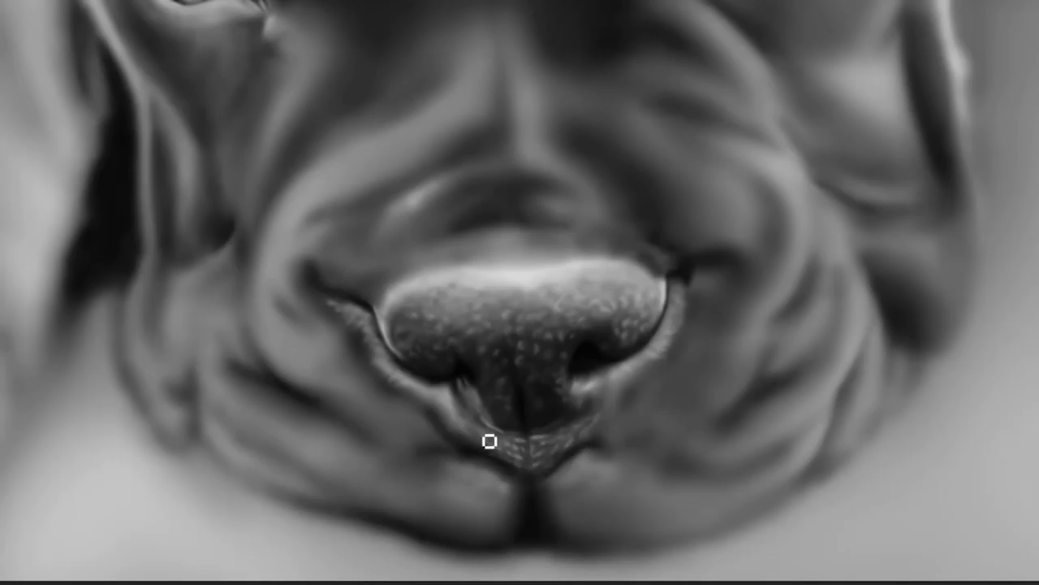
# Step: Zoom out to the whole painting and darken shading near the lower-left paw and left ear
pyautogui.hotkey('ctrl', '0')
pyautogui.moveTo(260, 505)
pyautogui.mouseDown()
pyautogui.moveTo(293, 480)
pyautogui.moveTo(155, 577)
pyautogui.moveTo(171, 520)
pyautogui.moveTo(167, 401)
pyautogui.moveTo(153, 431)
pyautogui.moveTo(165, 517)
pyautogui.mouseUp()
pyautogui.moveTo(236, 227)
pyautogui.mouseDown()
pyautogui.moveTo(272, 70)
pyautogui.moveTo(314, 40)
pyautogui.moveTo(284, 118)
pyautogui.moveTo(233, 83)
pyautogui.moveTo(239, 114)
pyautogui.moveTo(243, 19)
pyautogui.moveTo(323, 167)
pyautogui.moveTo(240, 231)
pyautogui.mouseUp()
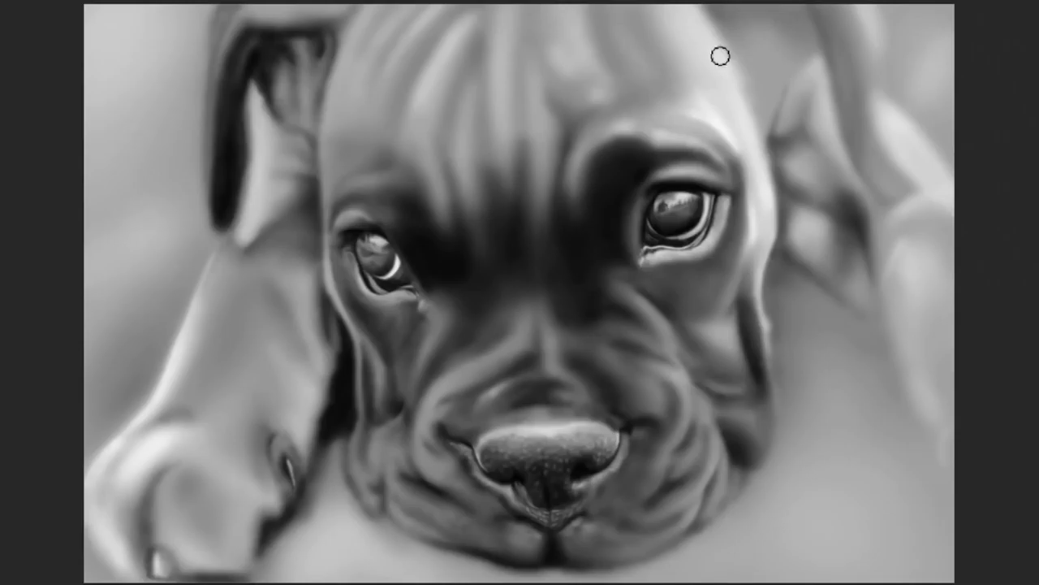
# Step: Darken and blend the right ear's outline, rework forehead wrinkles and blend the left ear edge
pyautogui.moveTo(814, 28)
pyautogui.mouseDown()
pyautogui.moveTo(880, 203)
pyautogui.moveTo(836, 311)
pyautogui.moveTo(837, 358)
pyautogui.mouseUp()
pyautogui.moveTo(812, 8)
pyautogui.mouseDown()
pyautogui.moveTo(866, 132)
pyautogui.moveTo(844, 16)
pyautogui.mouseUp()
pyautogui.moveTo(727, 49)
pyautogui.mouseDown()
pyautogui.moveTo(785, 46)
pyautogui.moveTo(777, 97)
pyautogui.moveTo(893, 122)
pyautogui.moveTo(863, 26)
pyautogui.moveTo(926, 390)
pyautogui.moveTo(909, 244)
pyautogui.moveTo(933, 488)
pyautogui.mouseUp()
pyautogui.moveTo(845, 366); pyautogui.dragTo(650, 560)
pyautogui.moveTo(472, 16)
pyautogui.mouseDown()
pyautogui.moveTo(460, 114)
pyautogui.moveTo(536, 7)
pyautogui.moveTo(723, 111)
pyautogui.moveTo(763, 170)
pyautogui.mouseUp()
pyautogui.moveTo(778, 393)
pyautogui.mouseDown()
pyautogui.moveTo(691, 385)
pyautogui.moveTo(316, 454)
pyautogui.mouseUp()
pyautogui.moveTo(252, 236)
pyautogui.mouseDown()
pyautogui.moveTo(304, 158)
pyautogui.moveTo(121, 375)
pyautogui.mouseUp()
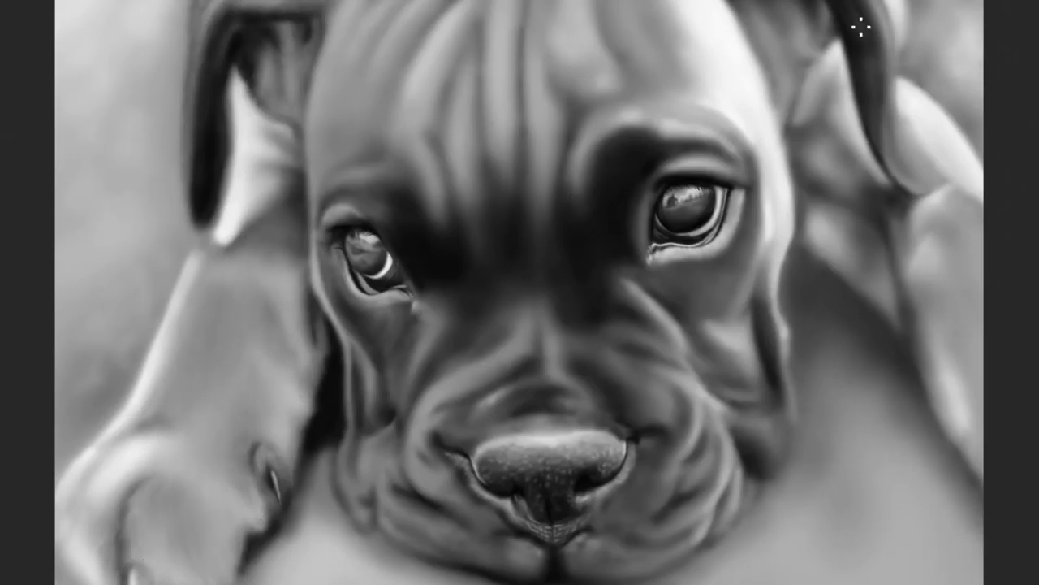
# Step: Shade the paw's right edge, the muzzle, forehead wrinkles, mouth and brows
pyautogui.moveTo(951, 385); pyautogui.dragTo(975, 461)
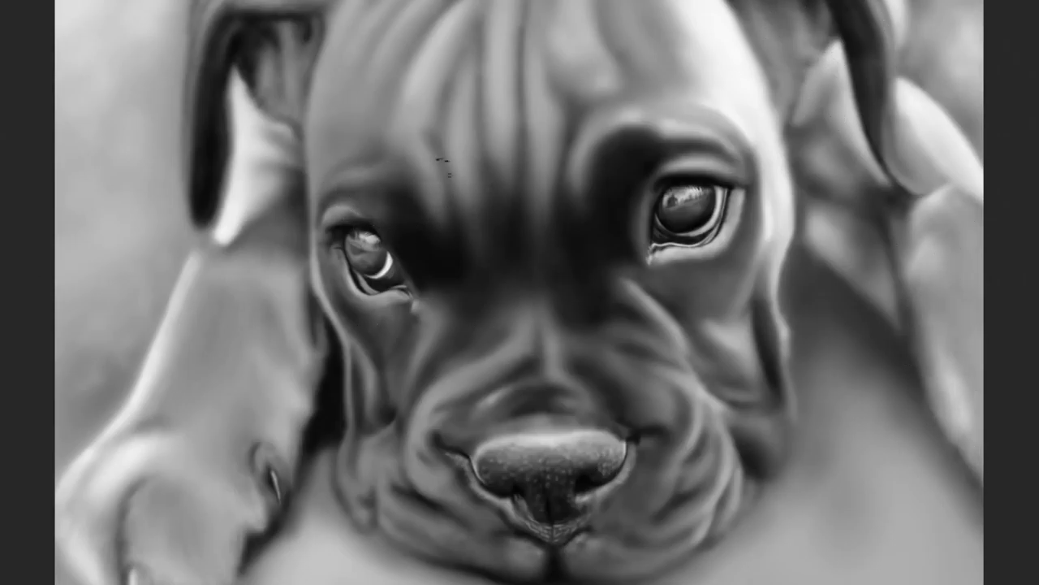
pyautogui.moveTo(517, 243)
pyautogui.mouseDown()
pyautogui.moveTo(489, 357)
pyautogui.moveTo(441, 436)
pyautogui.moveTo(546, 419)
pyautogui.moveTo(638, 366)
pyautogui.moveTo(652, 474)
pyautogui.moveTo(615, 574)
pyautogui.moveTo(788, 399)
pyautogui.moveTo(674, 284)
pyautogui.moveTo(622, 204)
pyautogui.moveTo(650, 128)
pyautogui.moveTo(629, 90)
pyautogui.mouseUp()
pyautogui.moveTo(550, 3); pyautogui.dragTo(489, 4)
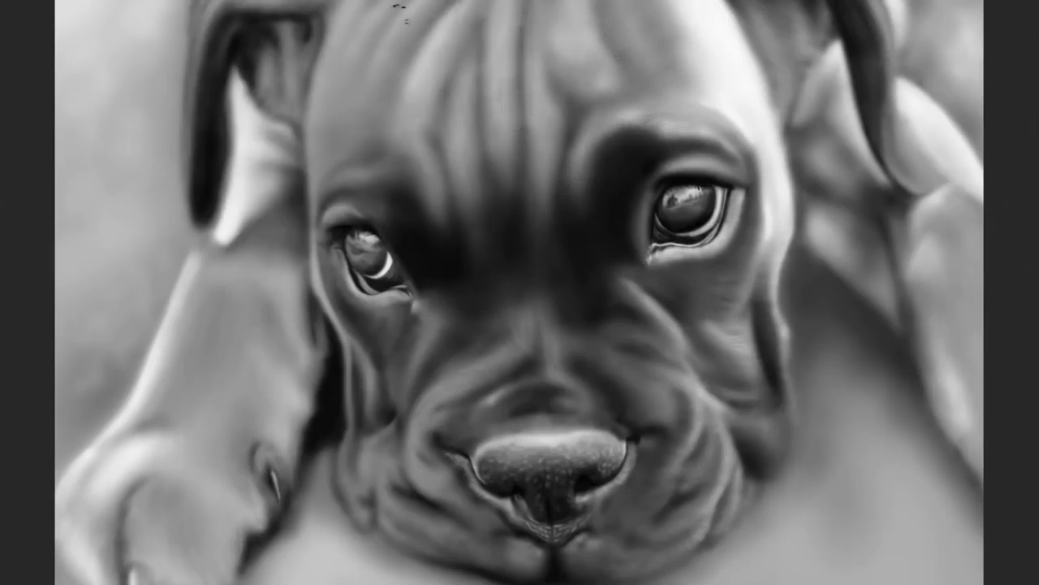
pyautogui.moveTo(465, 479)
pyautogui.mouseDown()
pyautogui.moveTo(448, 535)
pyautogui.moveTo(359, 91)
pyautogui.moveTo(357, 176)
pyautogui.moveTo(501, 185)
pyautogui.mouseUp()
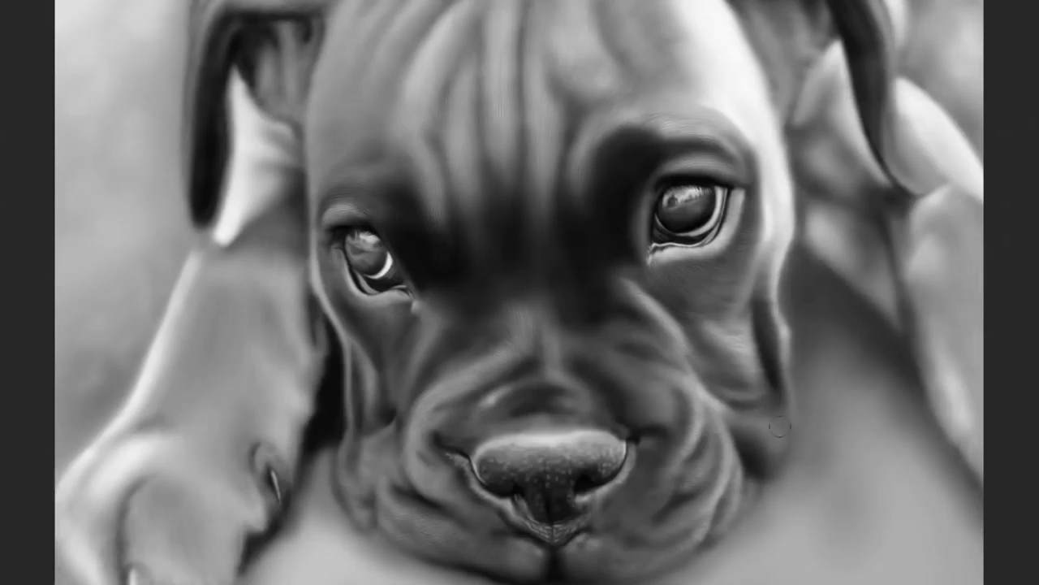
# Step: Darken the background, blend the grass strokes and paint the grass bright green
pyautogui.moveTo(223, 296)
pyautogui.mouseDown()
pyautogui.moveTo(127, 233)
pyautogui.moveTo(798, 399)
pyautogui.moveTo(354, 560)
pyautogui.moveTo(839, 293)
pyautogui.moveTo(358, 536)
pyautogui.moveTo(852, 390)
pyautogui.moveTo(122, 284)
pyautogui.mouseUp()
pyautogui.moveTo(127, 3)
pyautogui.mouseDown()
pyautogui.moveTo(951, 332)
pyautogui.moveTo(89, 195)
pyautogui.moveTo(852, 317)
pyautogui.moveTo(877, 455)
pyautogui.moveTo(122, 227)
pyautogui.moveTo(812, 527)
pyautogui.moveTo(97, 244)
pyautogui.moveTo(103, 178)
pyautogui.moveTo(168, 33)
pyautogui.moveTo(138, 308)
pyautogui.moveTo(154, 88)
pyautogui.moveTo(284, 528)
pyautogui.mouseUp()
pyautogui.moveTo(561, 557); pyautogui.dragTo(758, 568)
pyautogui.moveTo(808, 324); pyautogui.dragTo(934, 82)
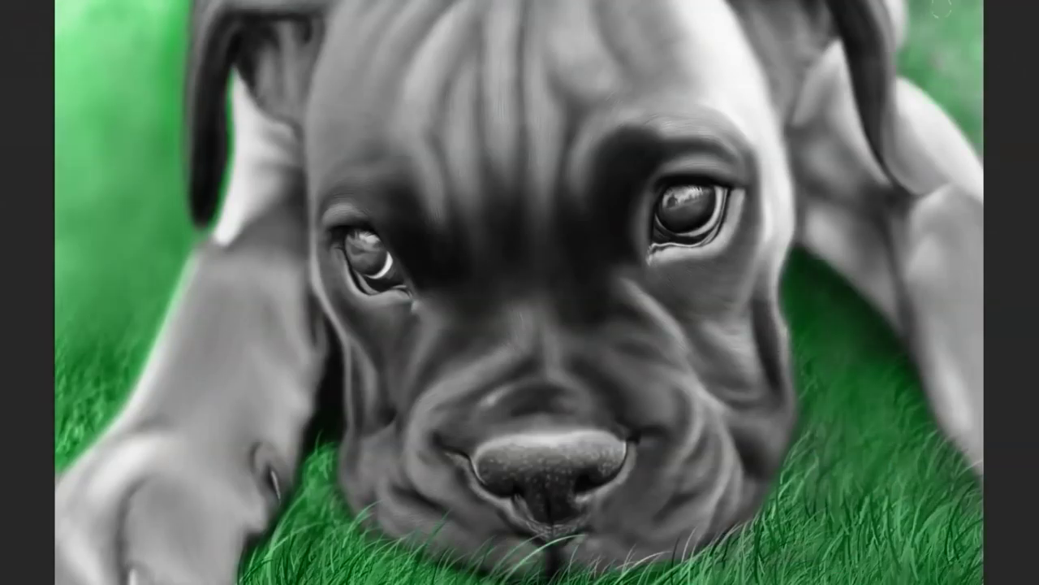
# Step: Paint the ear and paw tan, then choose a green-blue colour for the eyes
pyautogui.click(864, 83)
pyautogui.moveTo(244, 81); pyautogui.dragTo(305, 365)
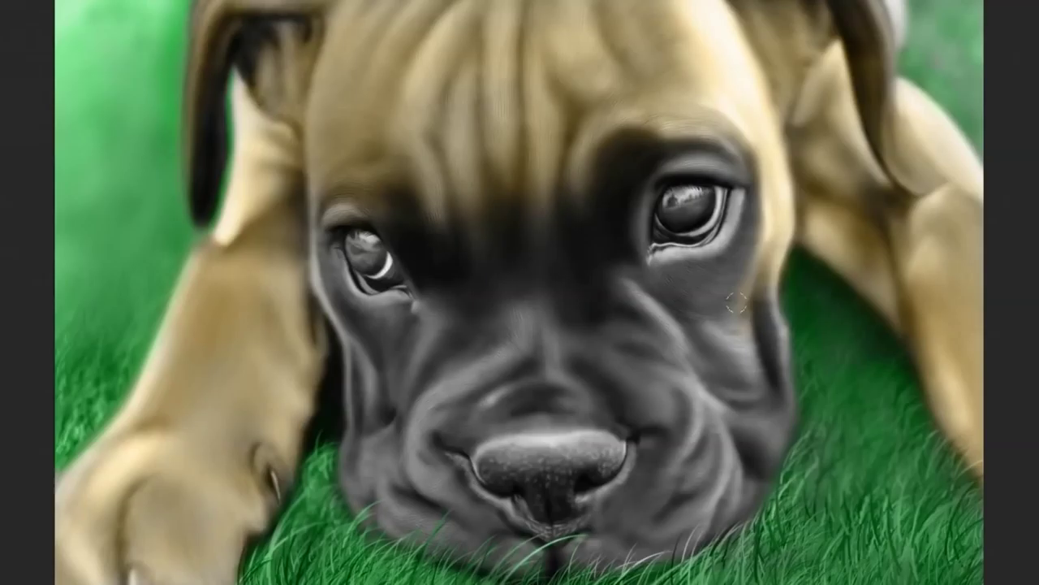
pyautogui.click(666, 174)
pyautogui.click(854, 86)
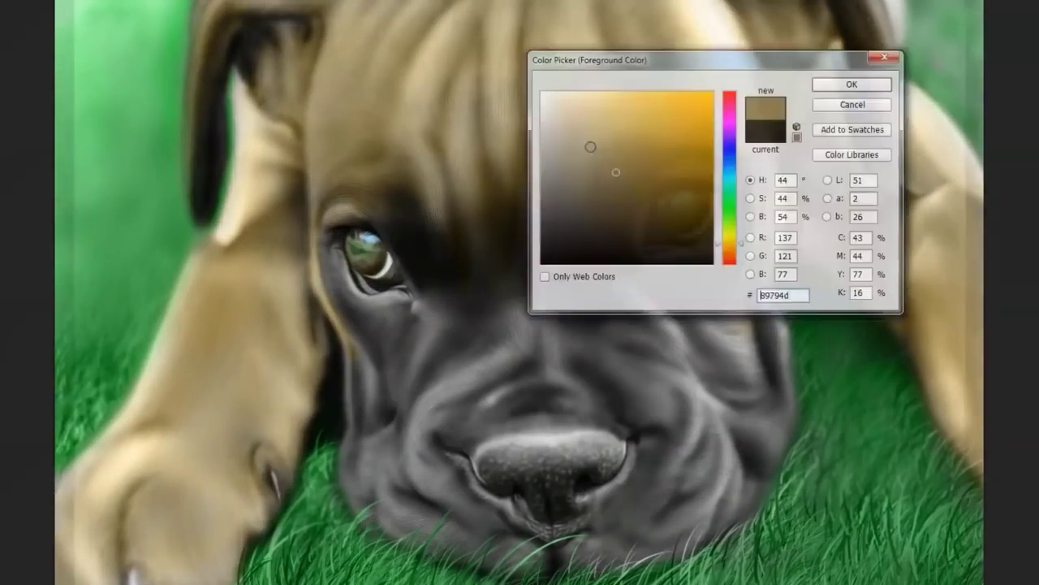